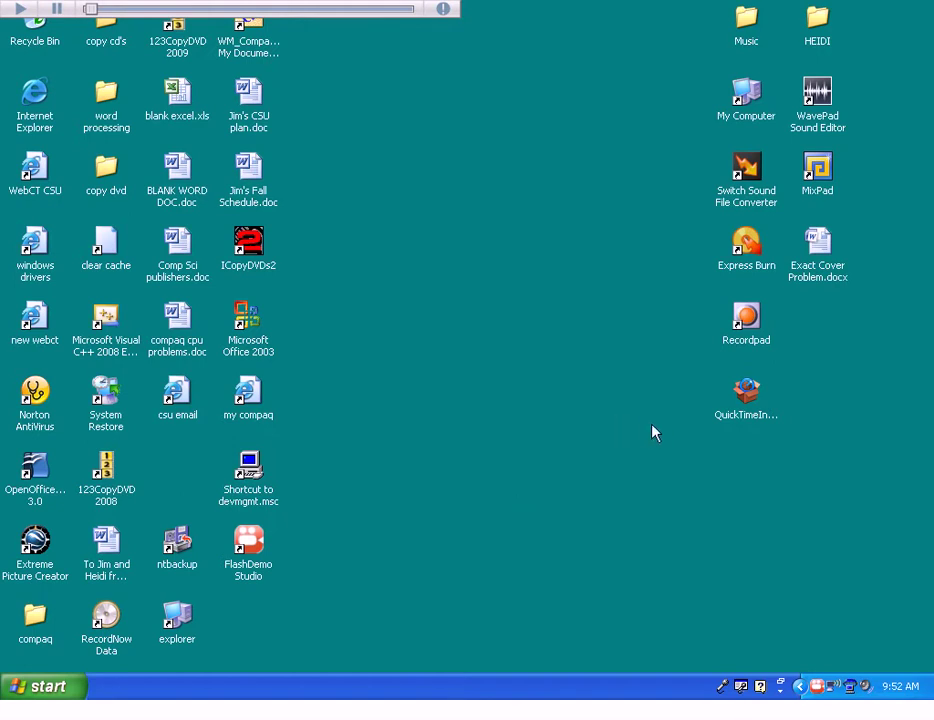
pyautogui.doubleClick(35, 88)
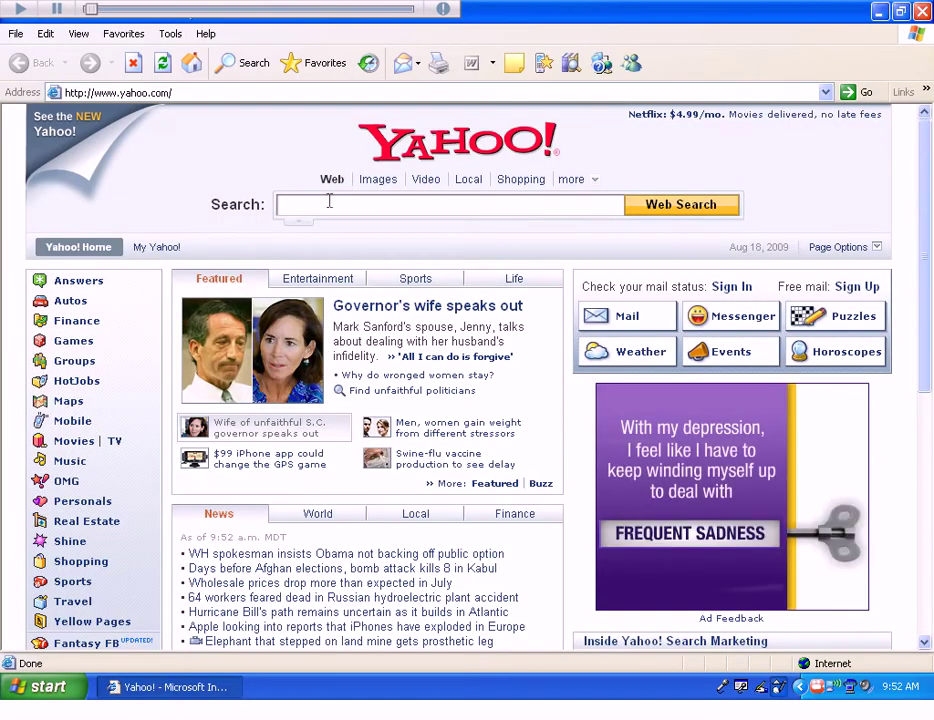
pyautogui.click(201, 93)
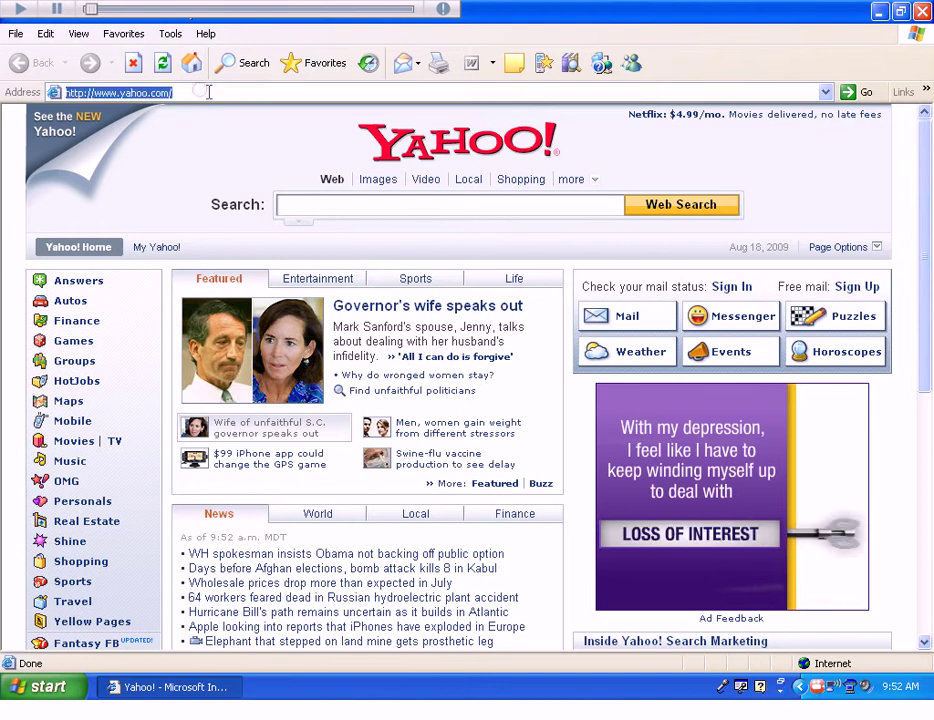
pyautogui.write('www')
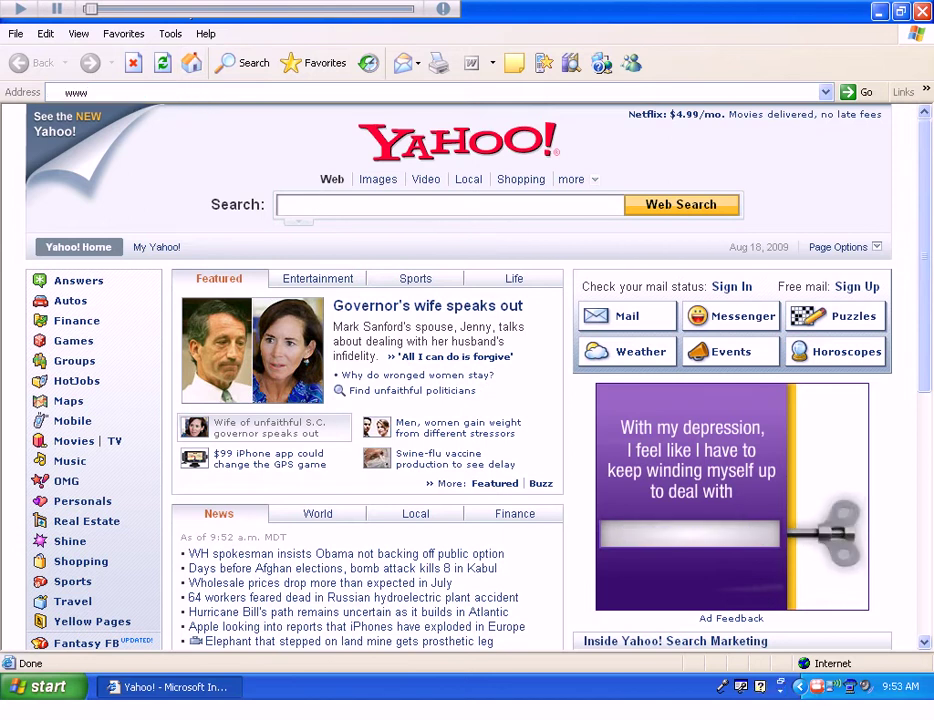
pyautogui.write('.open')
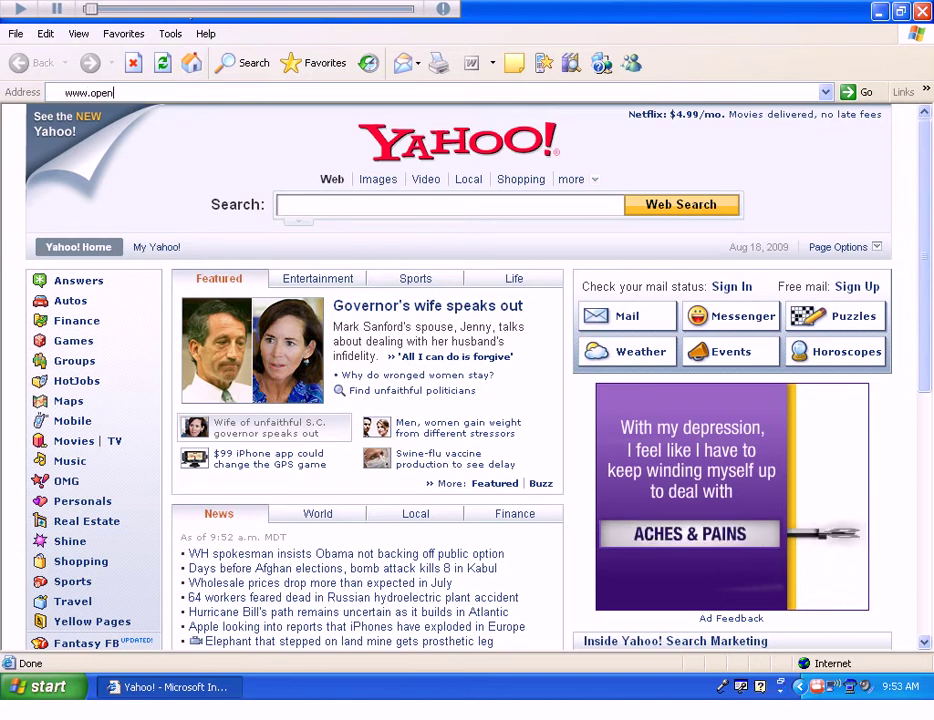
pyautogui.write('office.org')
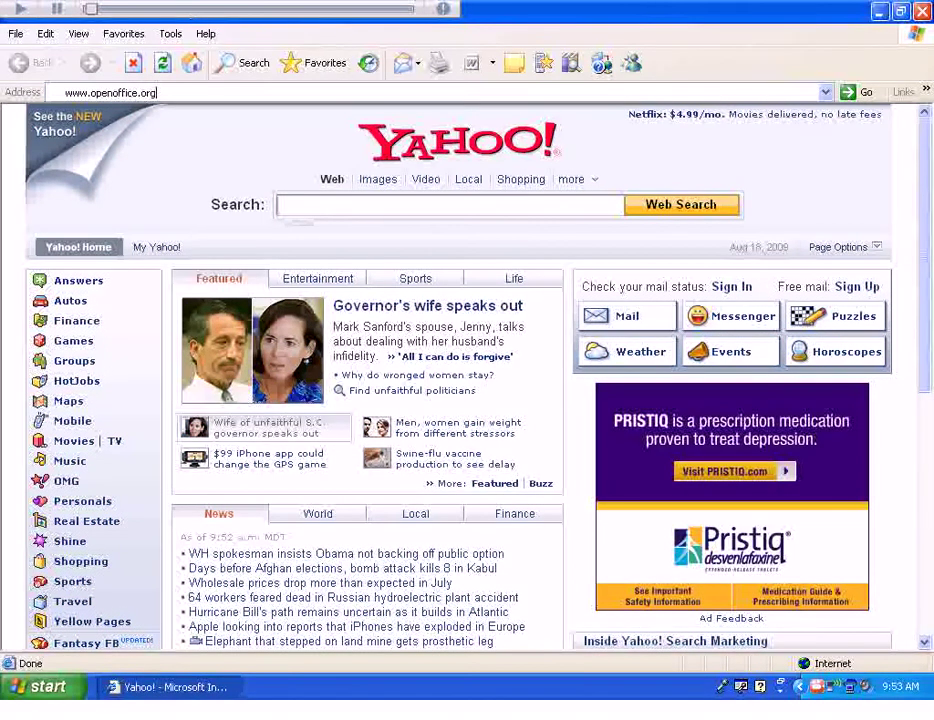
# Load openoffice.org and follow the Download now! link for OpenOffice.org 3.1.0 for Windows
pyautogui.press('Return')
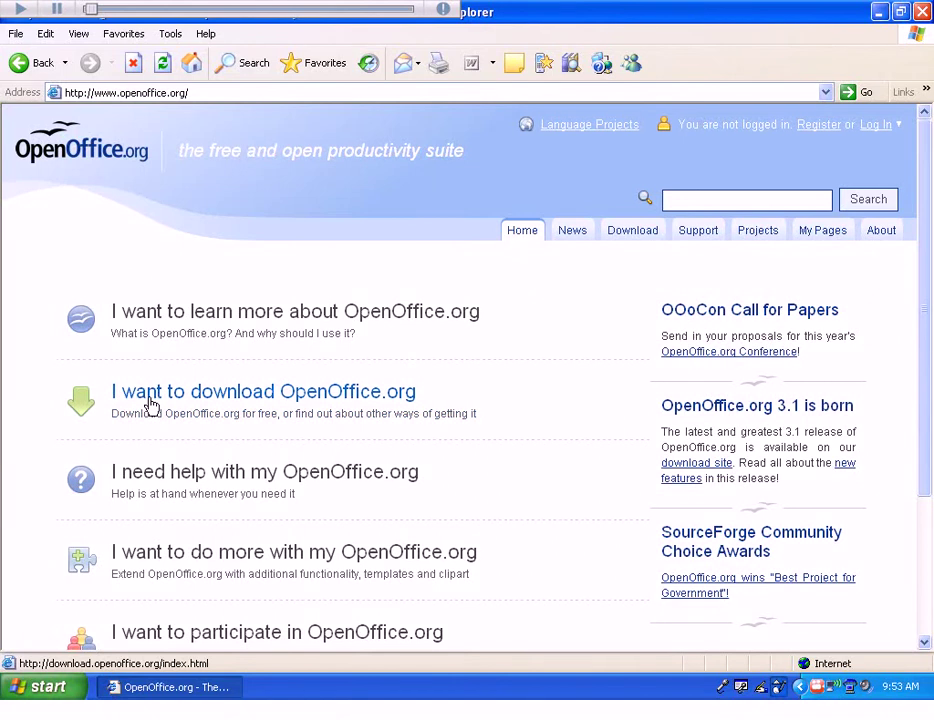
pyautogui.click(150, 398)
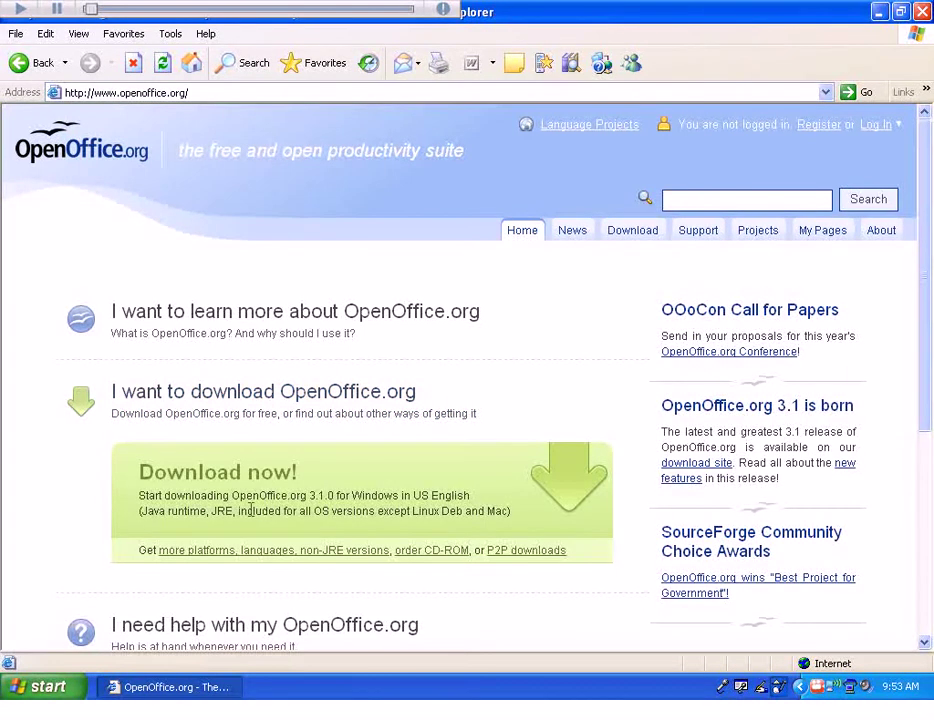
pyautogui.click(185, 479)
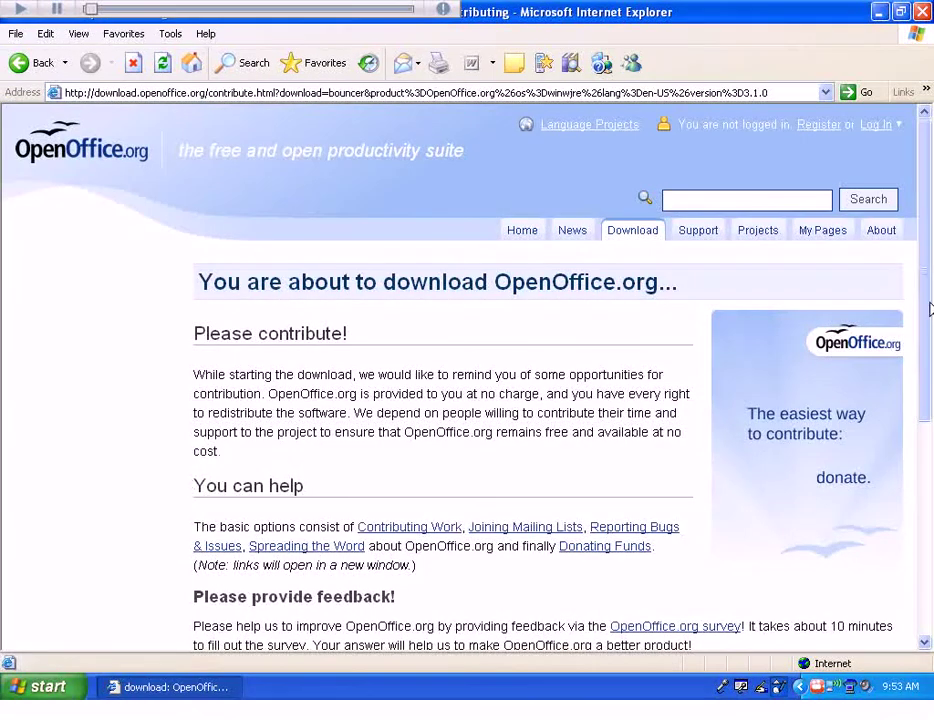
# Allow the blocked installer download using the Information Bar's Download File option
pyautogui.moveTo(928, 309); pyautogui.dragTo(924, 484)
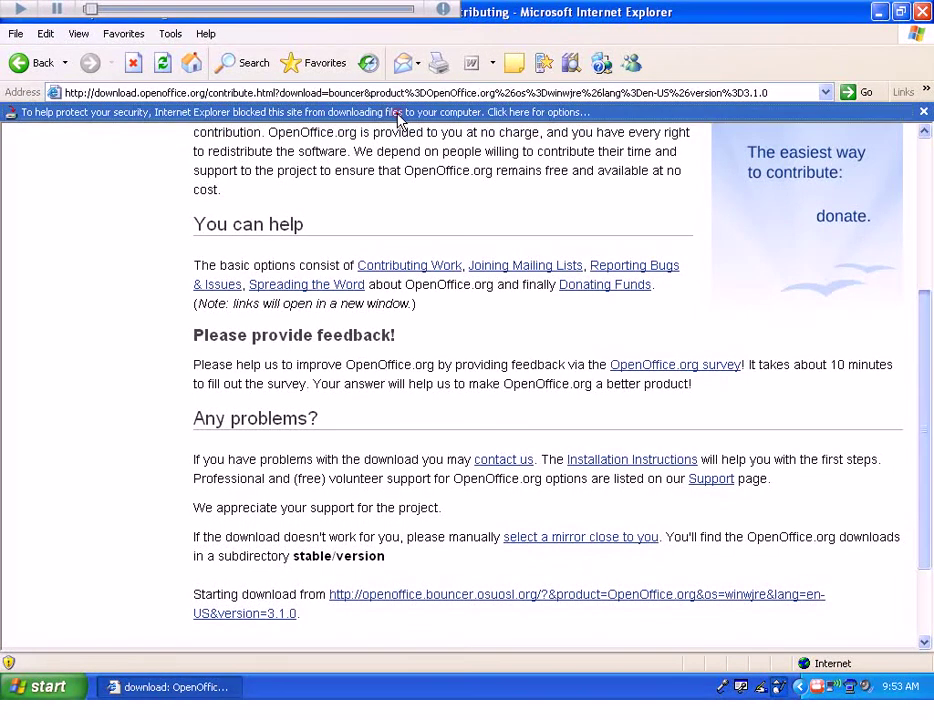
pyautogui.click(400, 114)
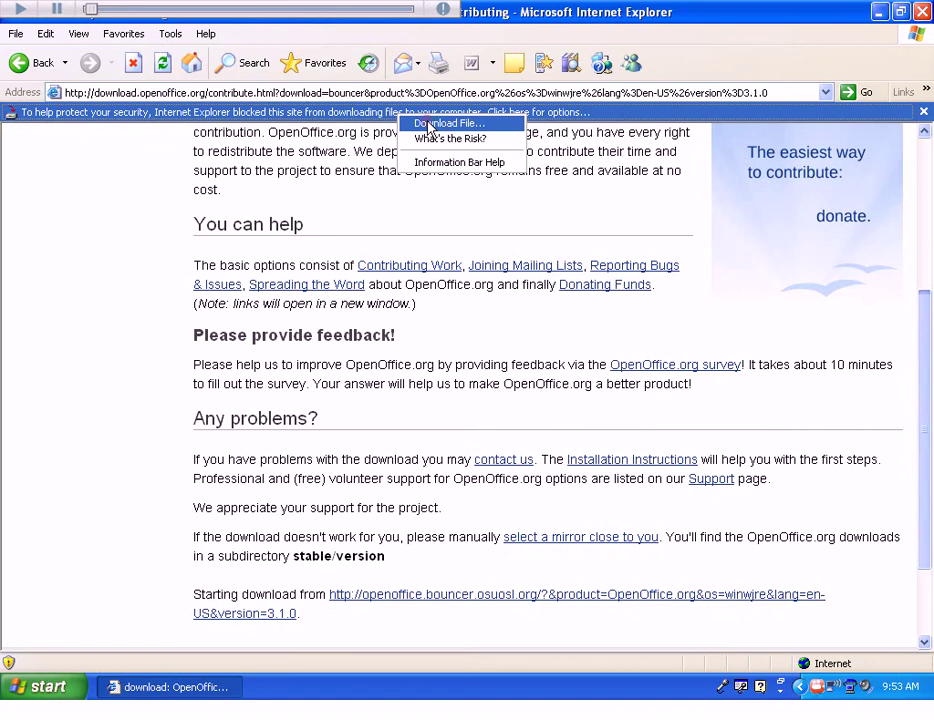
pyautogui.click(430, 124)
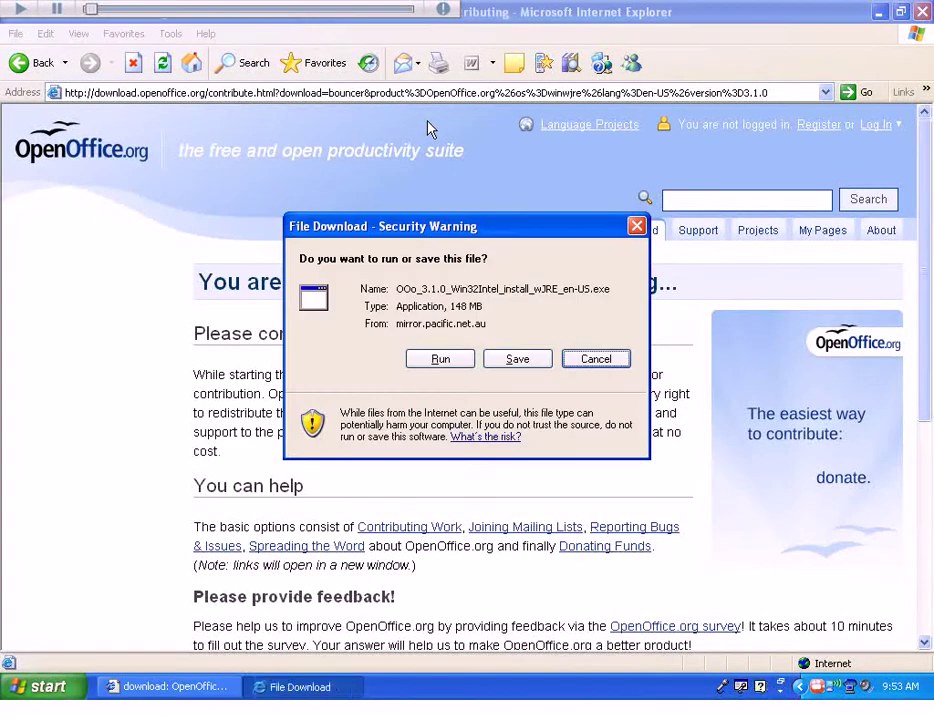
# Choose to save the installer and browse from drive C into the user's folder
pyautogui.click(517, 360)
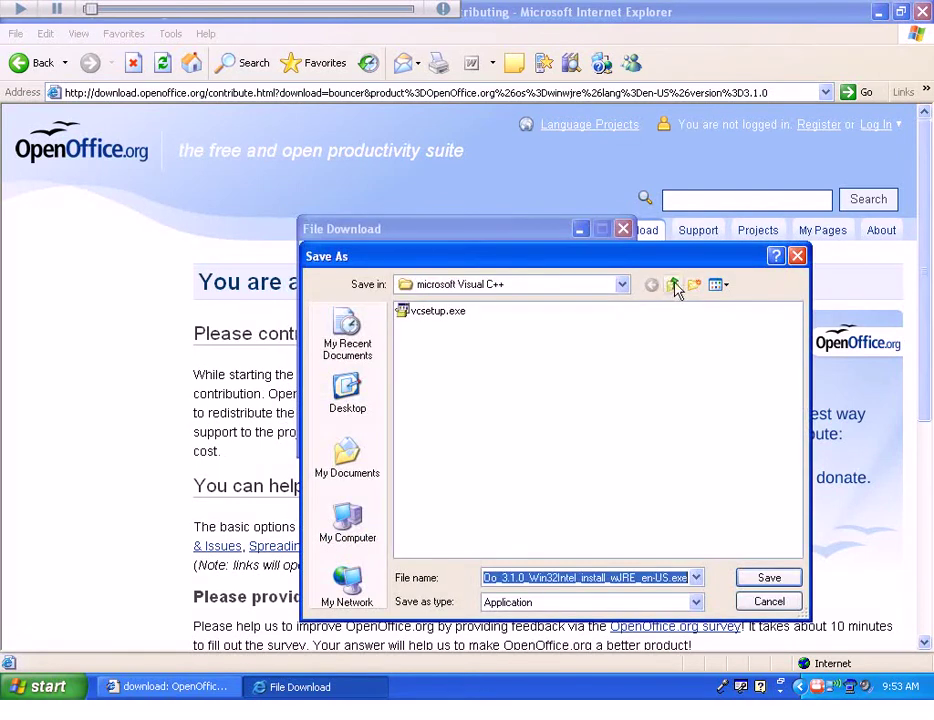
pyautogui.click(674, 287)
pyautogui.click(674, 287)
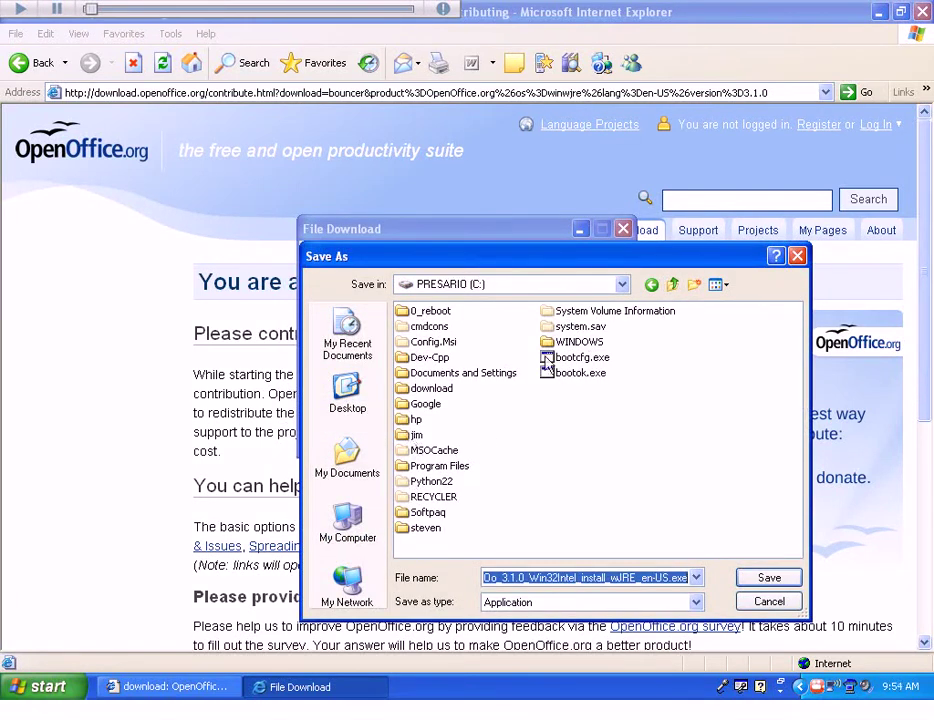
pyautogui.doubleClick(412, 437)
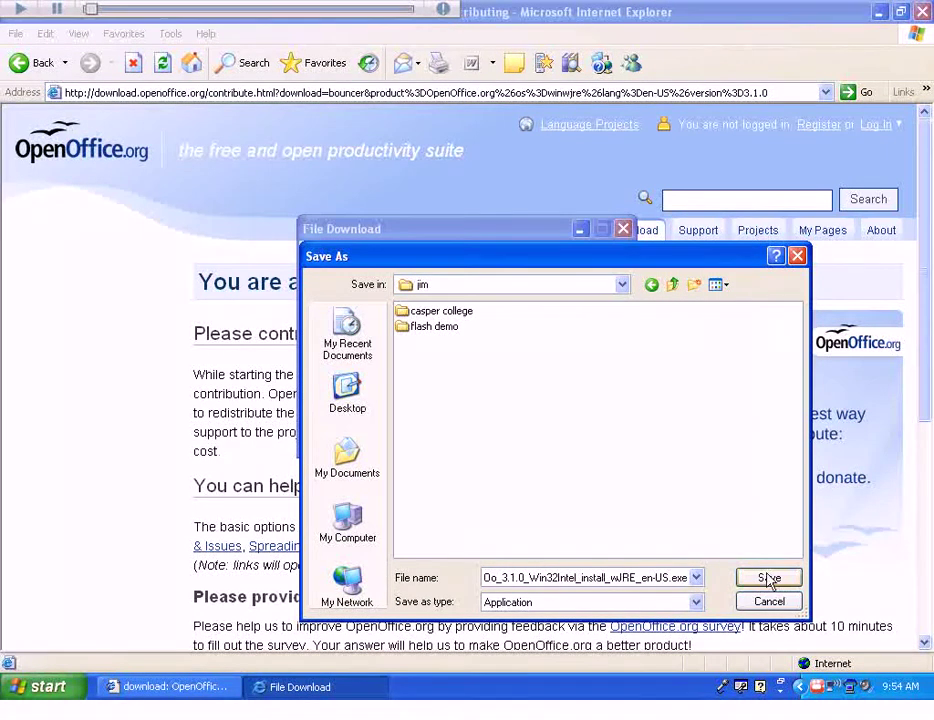
# Create a new folder 'open office setup' and save the installer into it
pyautogui.click(694, 285)
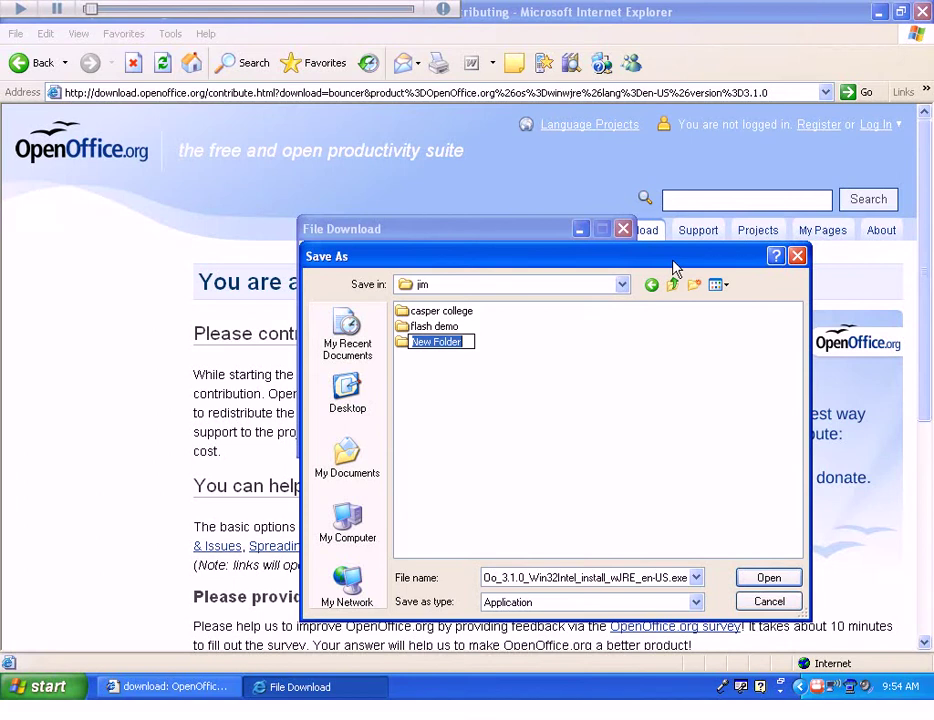
pyautogui.write('ope')
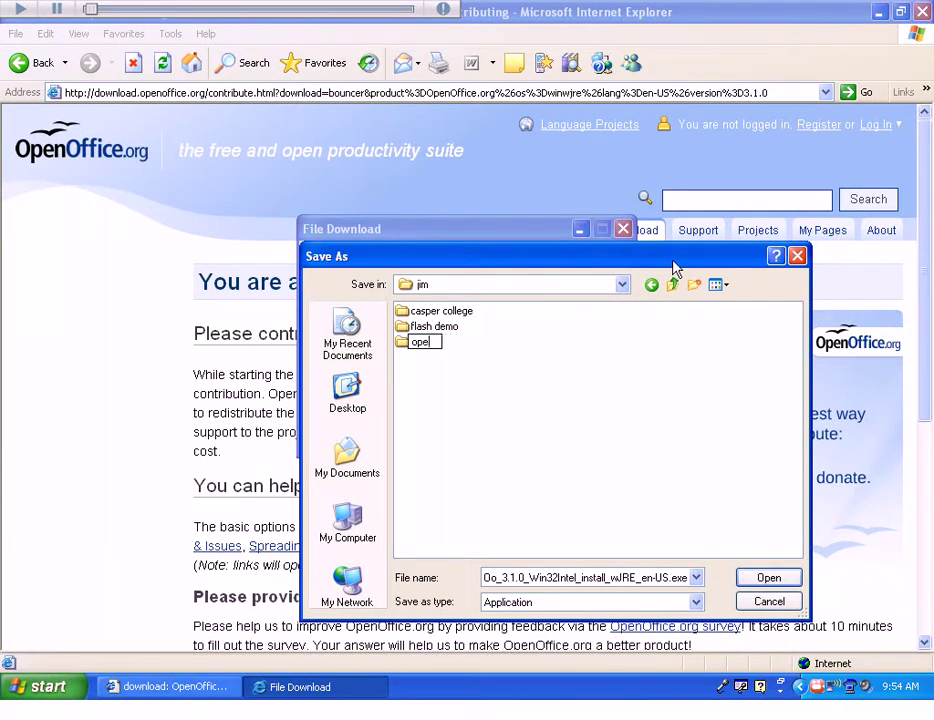
pyautogui.write('rnoffice setup')
pyautogui.press('Return')
pyautogui.press('Return')
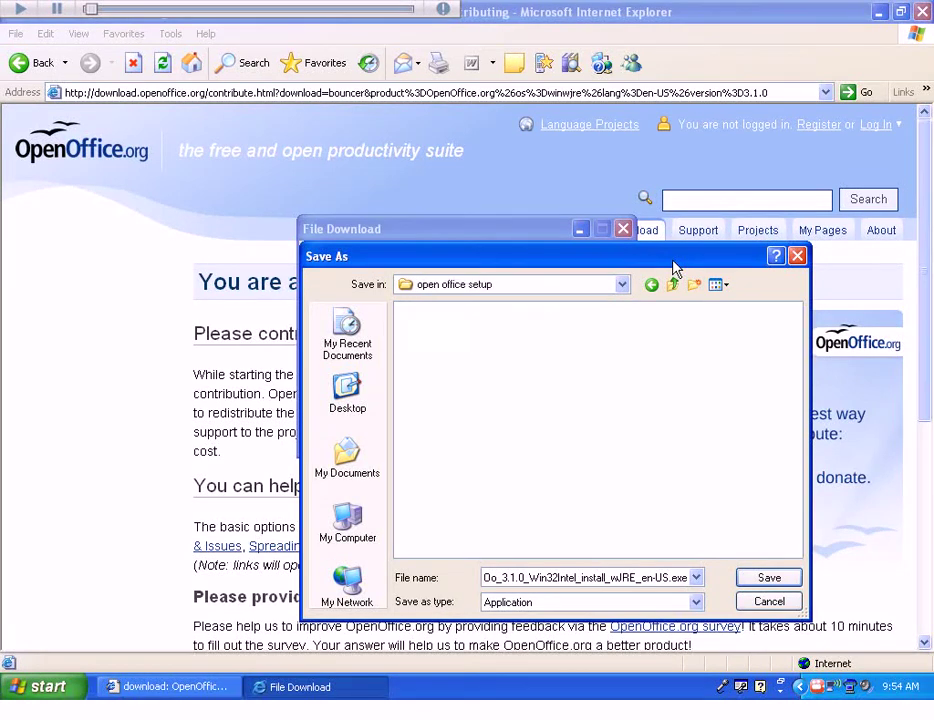
pyautogui.click(769, 580)
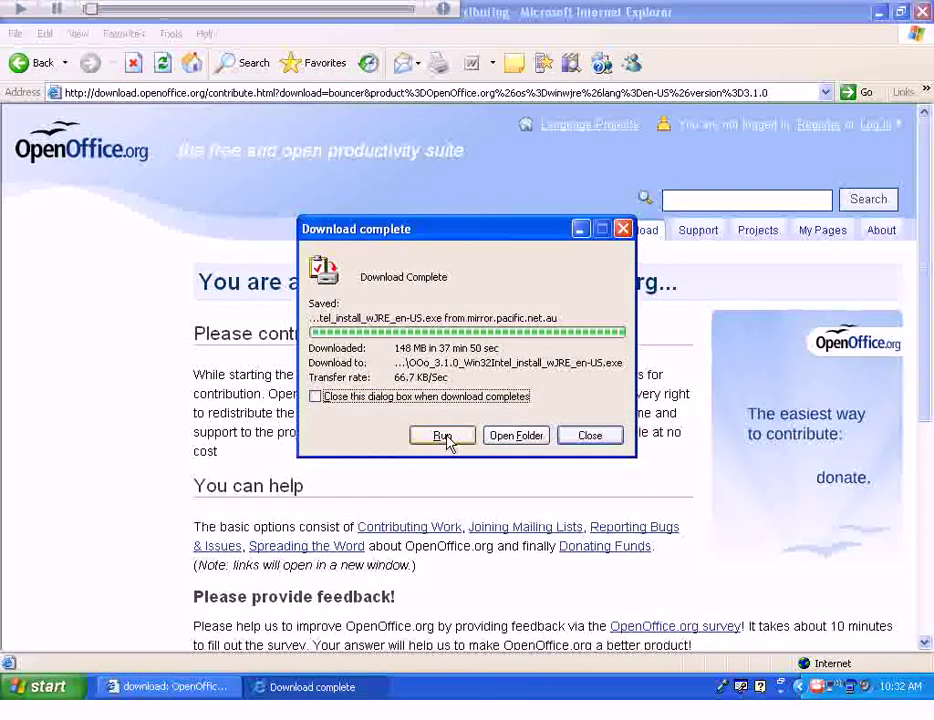
# Run the downloaded OpenOffice.org 3.1 installer and accept the Run security warning
pyautogui.click(445, 436)
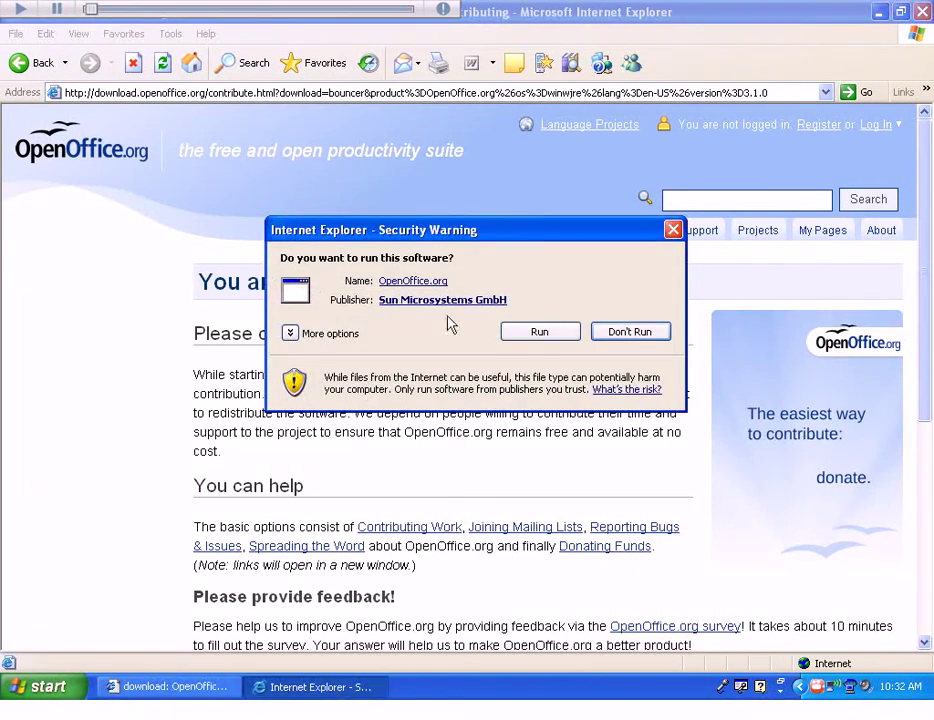
pyautogui.click(541, 335)
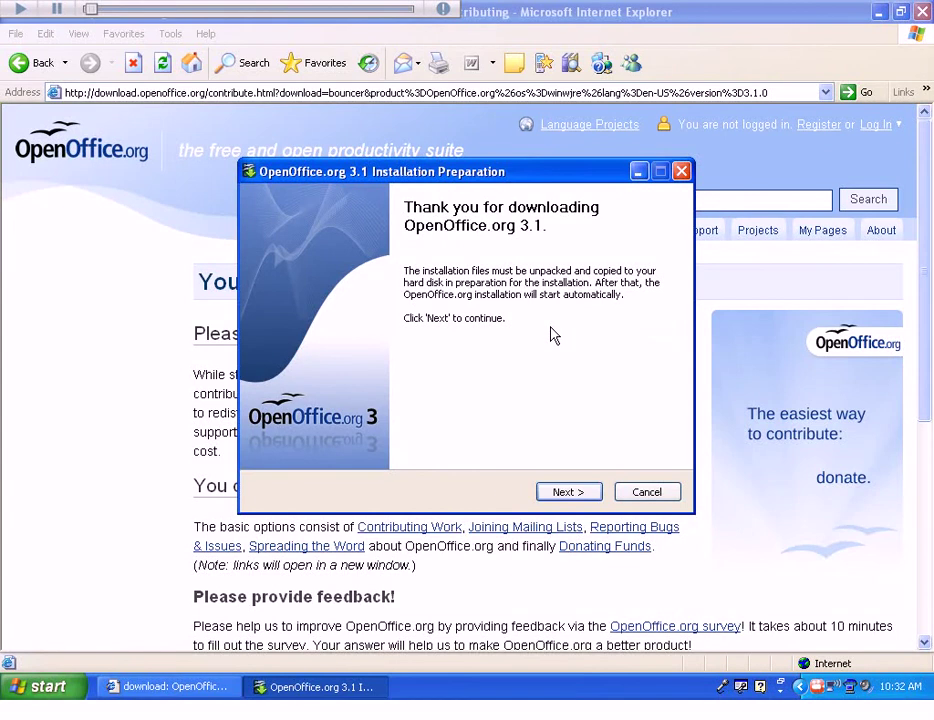
# Continue to the folder page and unpack the files into the default desktop folder
pyautogui.click(568, 492)
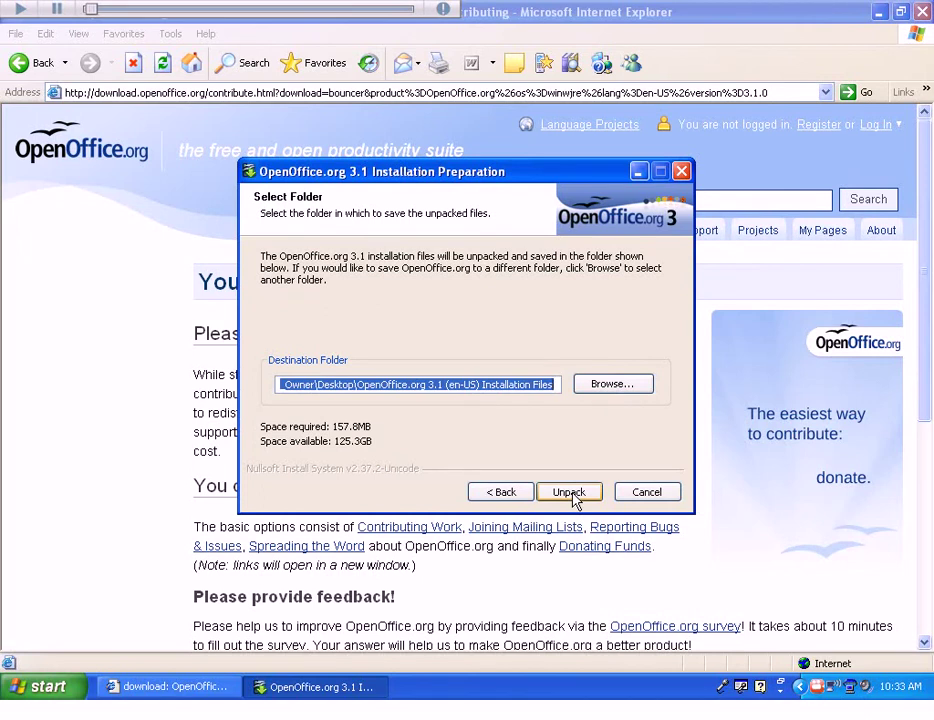
pyautogui.click(572, 495)
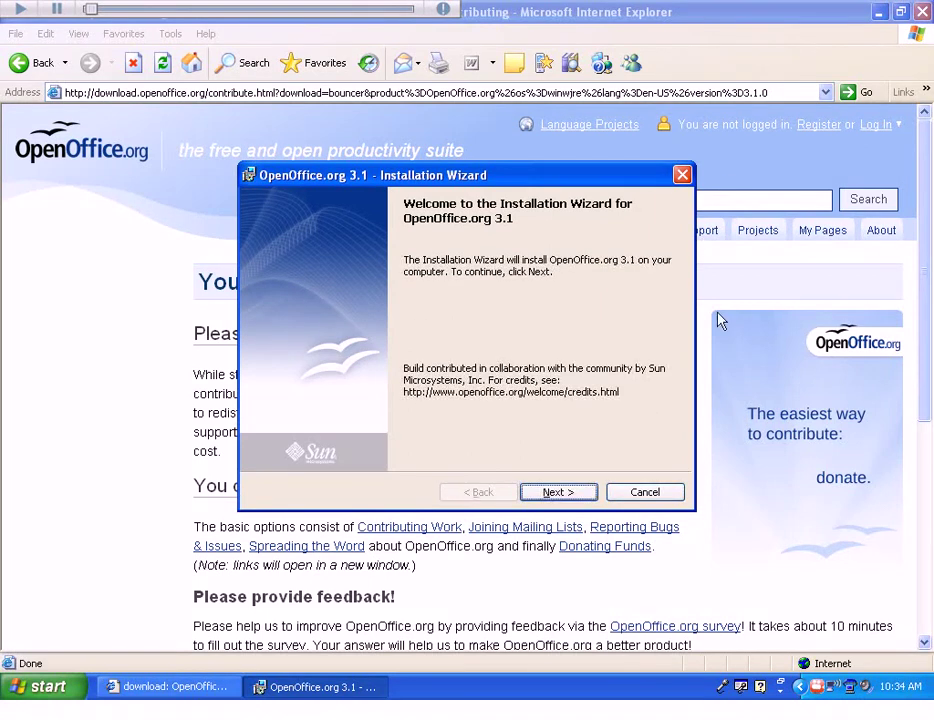
# Continue from the welcome page to the Customer Information page
pyautogui.click(559, 497)
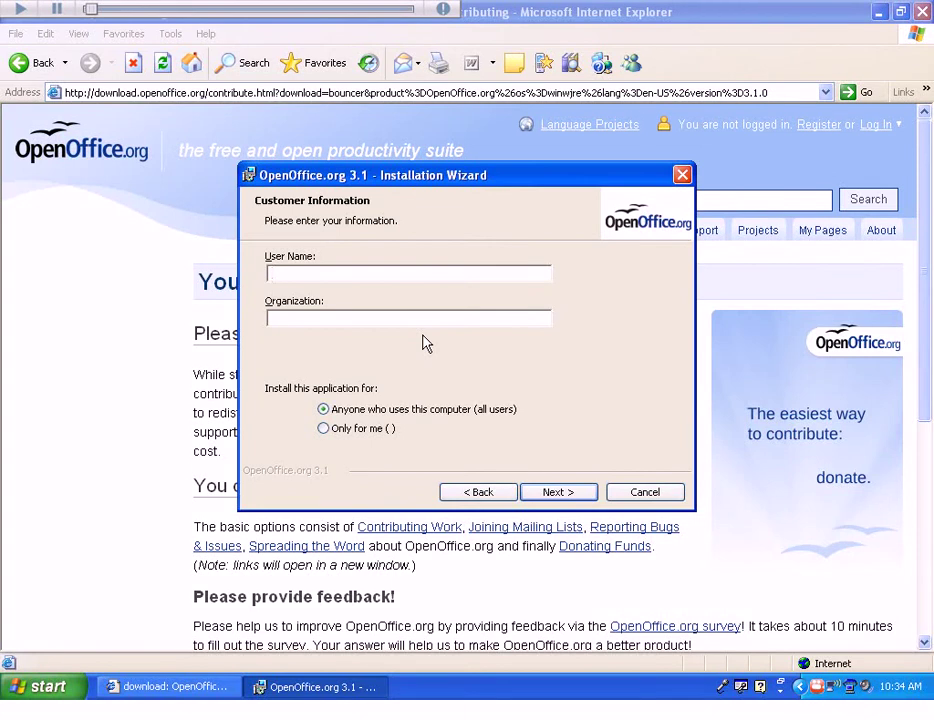
# Enter the user's name and organization 'Household', then keep the Complete setup type
pyautogui.write('Jim Krujmm')
pyautogui.press('BackSpace')
pyautogui.press('BackSpace')
pyautogui.press('BackSpace')
pyautogui.write('mm')
pyautogui.click(270, 318)
pyautogui.write('Household')
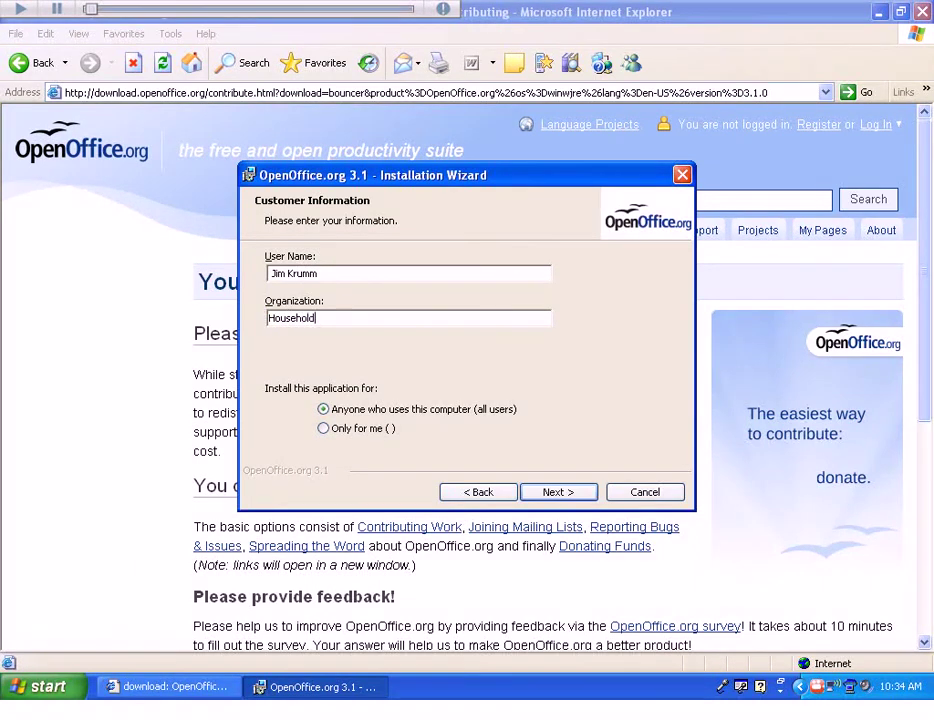
pyautogui.click(579, 494)
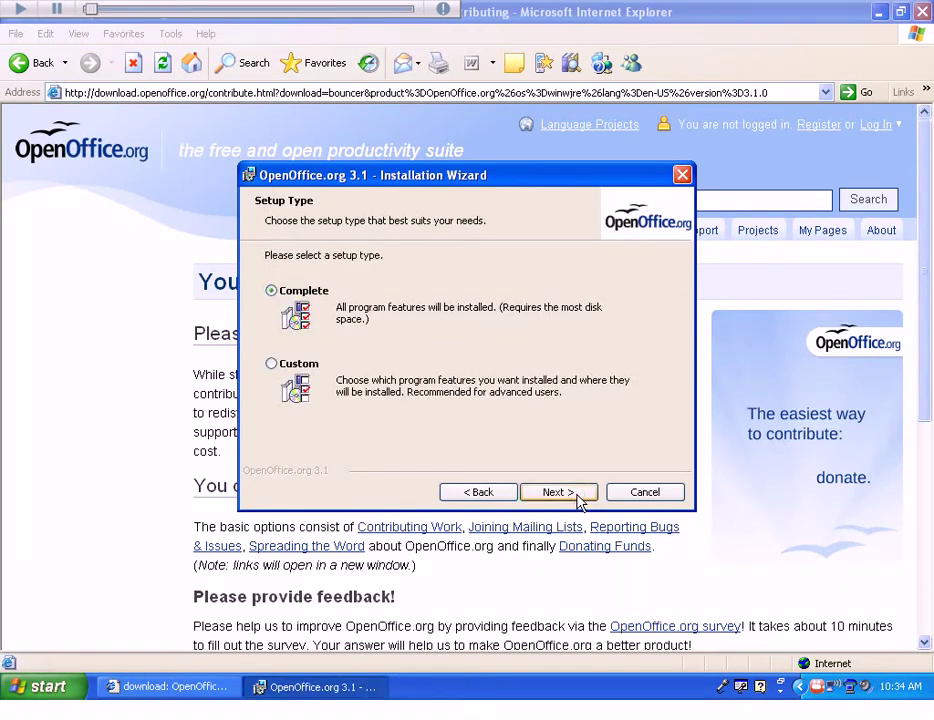
pyautogui.click(576, 495)
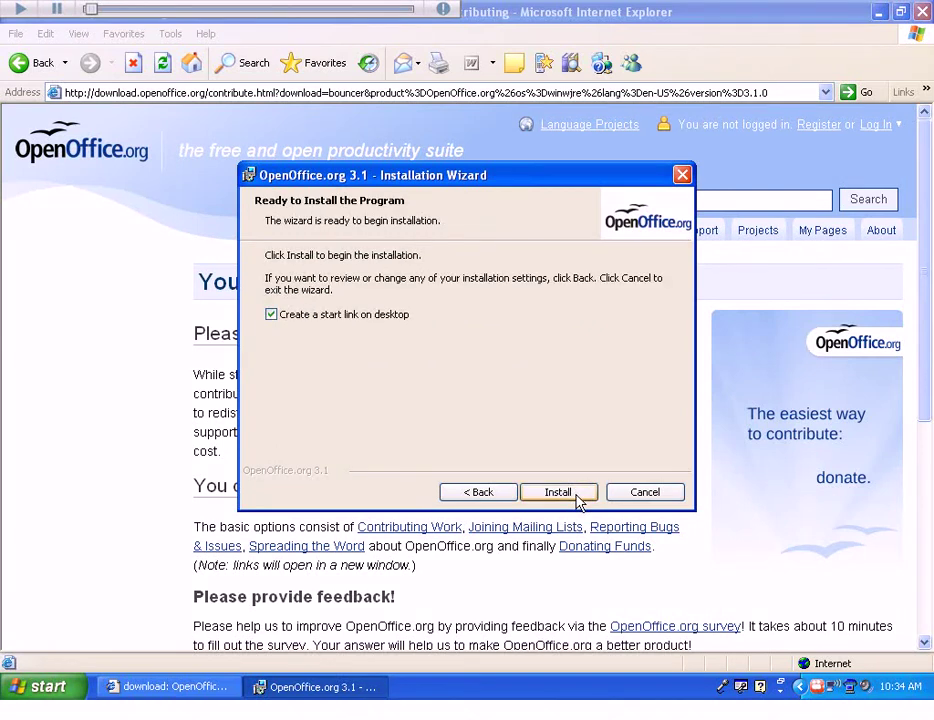
# Install OpenOffice.org 3.1 with 'Create a start link on desktop' left checked
pyautogui.click(578, 492)
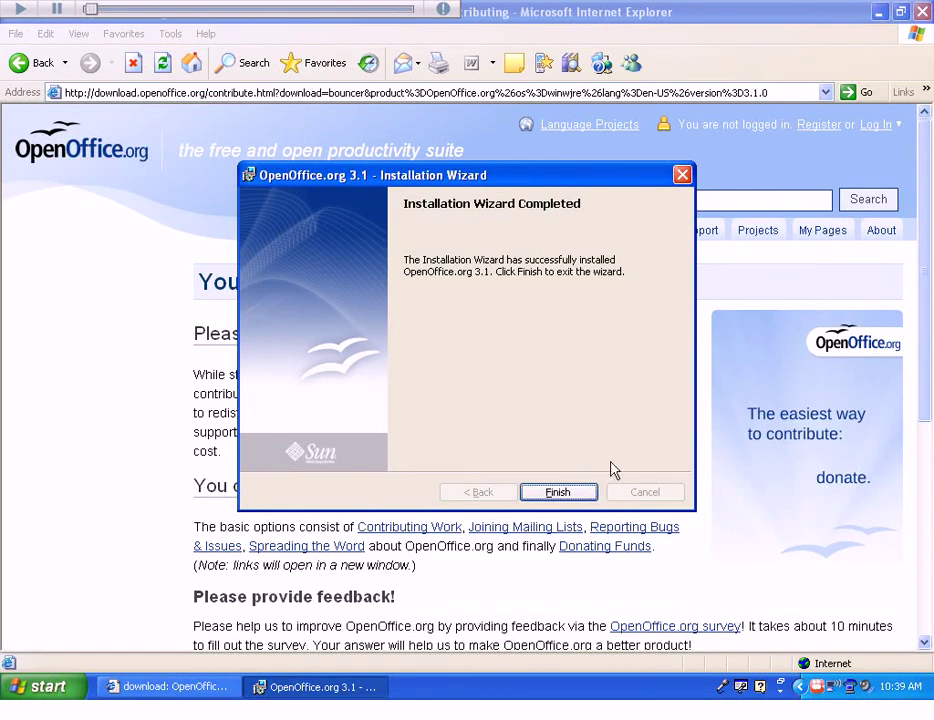
# Finish the wizard and answer Yes to restart the system now
pyautogui.click(557, 493)
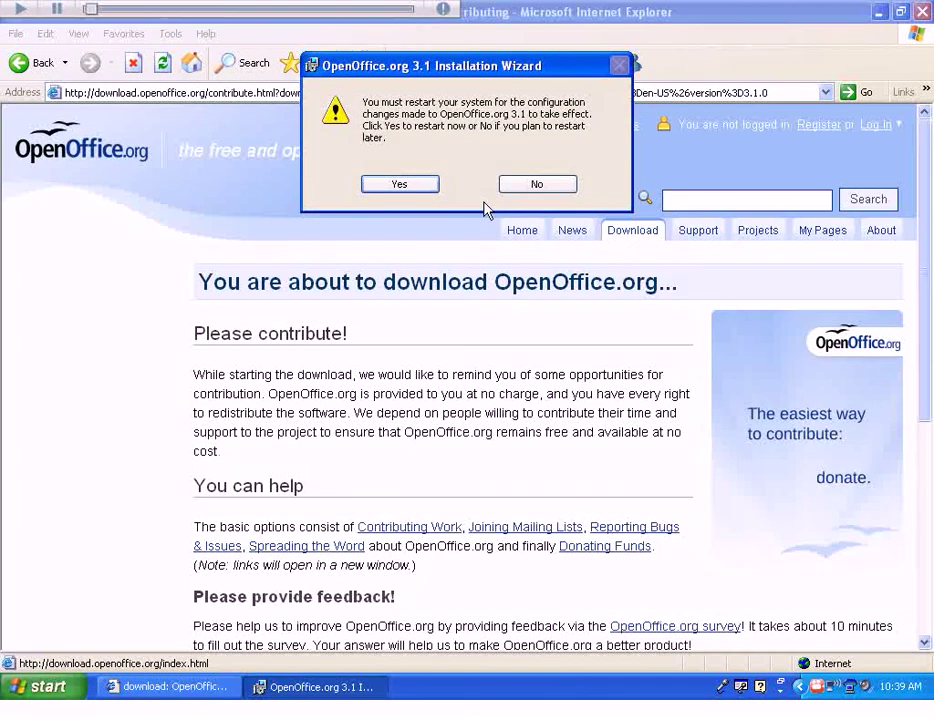
pyautogui.click(390, 188)
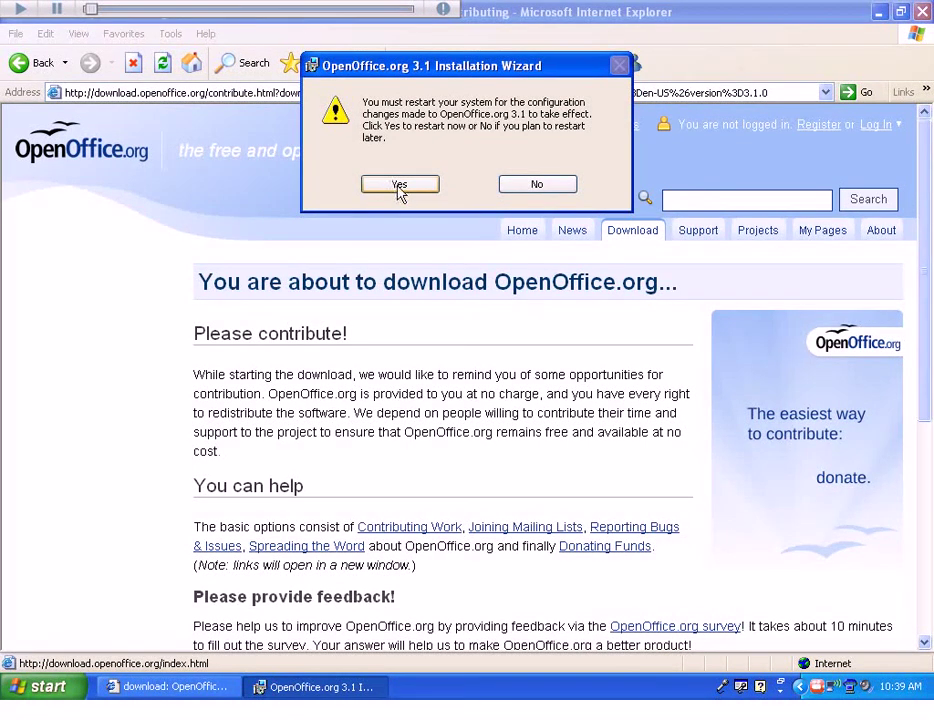